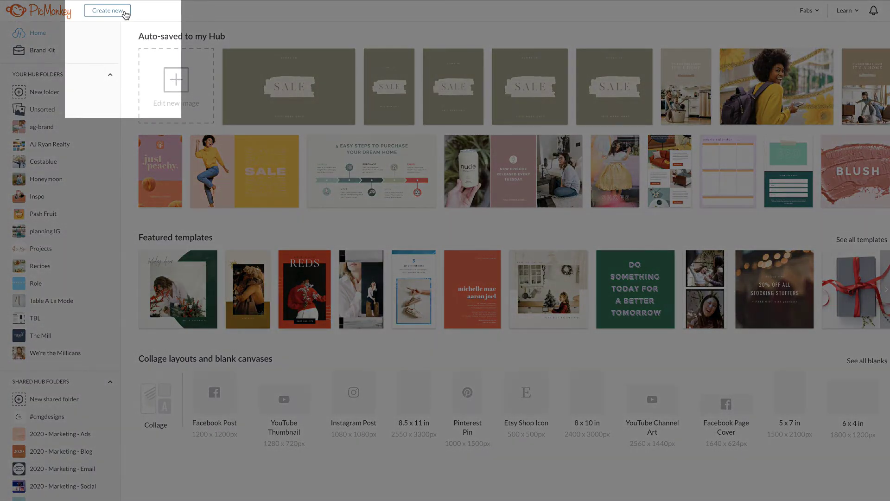
Start a new collage from Create new and bring up its size choices, including Instagram Portrait.
left_click(109, 11)
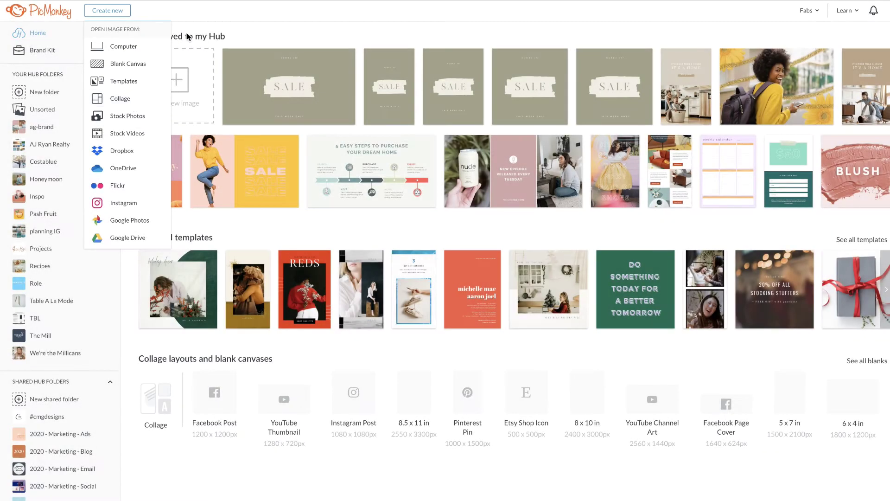
left_click(190, 36)
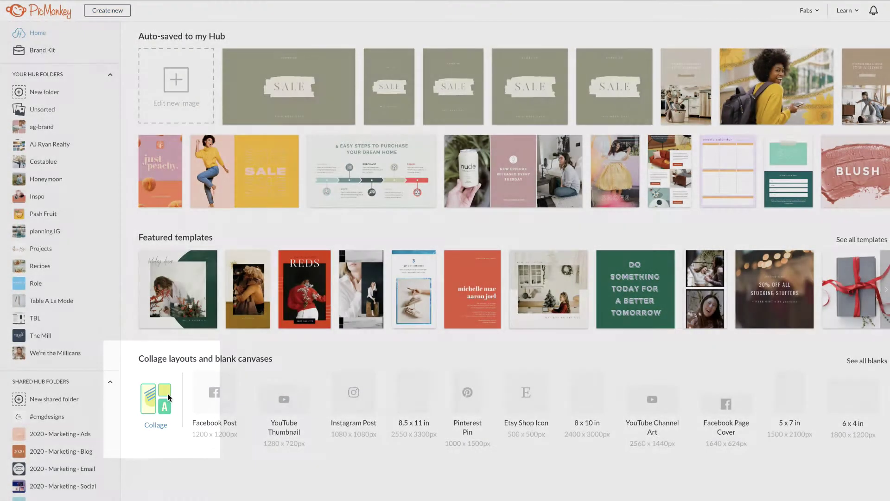
left_click(167, 393)
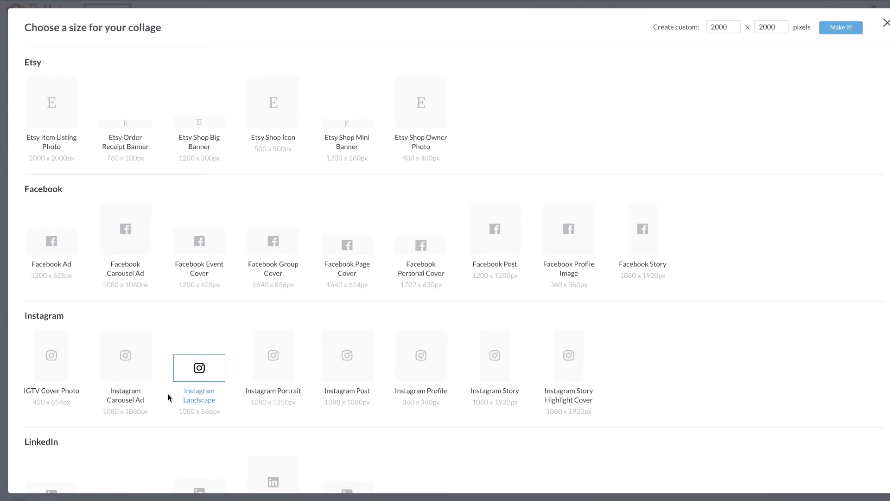
scroll(653, 236, "down", 2)
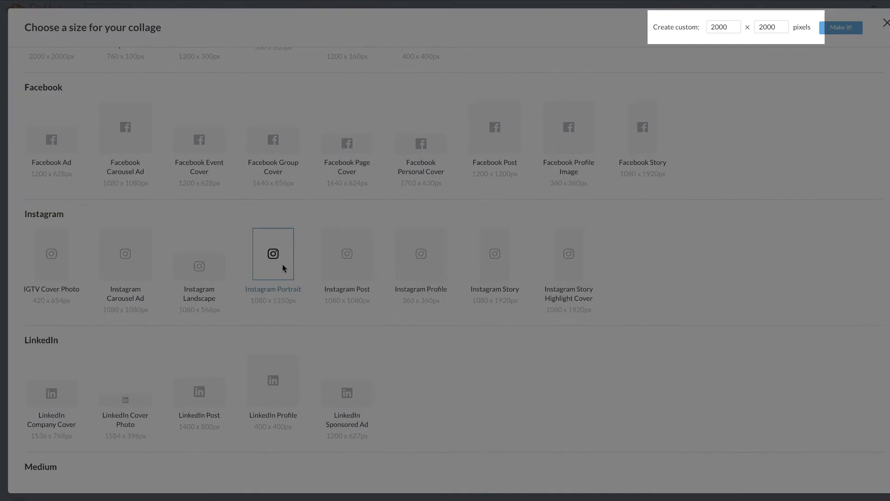
Size the collage to Instagram Portrait and apply the five-cell layout with a wide top cell.
left_click(282, 263)
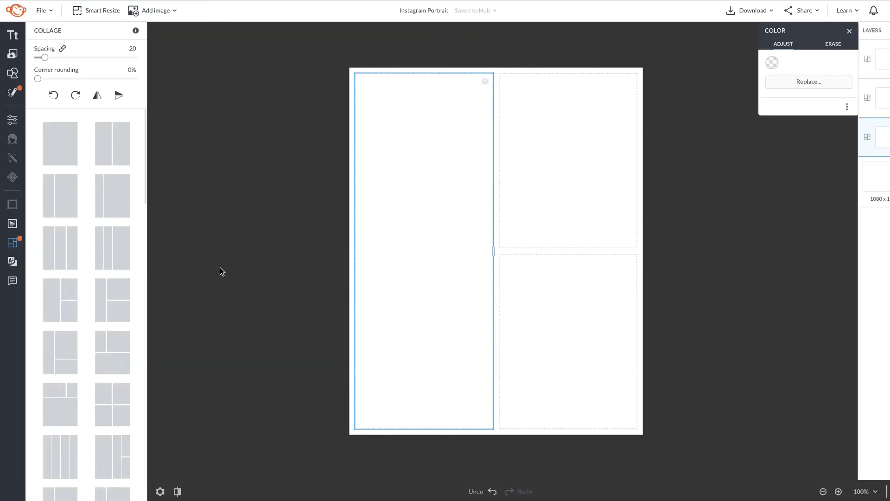
scroll(136, 284, "down", 2)
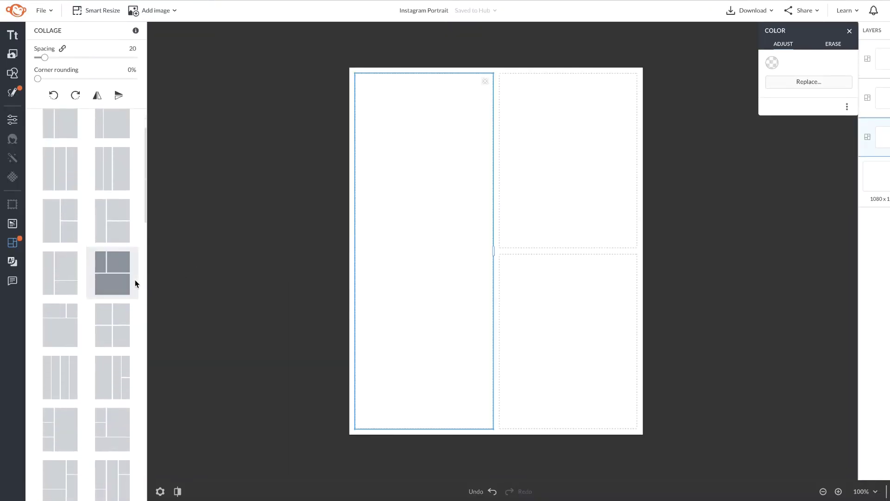
scroll(136, 284, "down", 2)
scroll(136, 284, "down", 1)
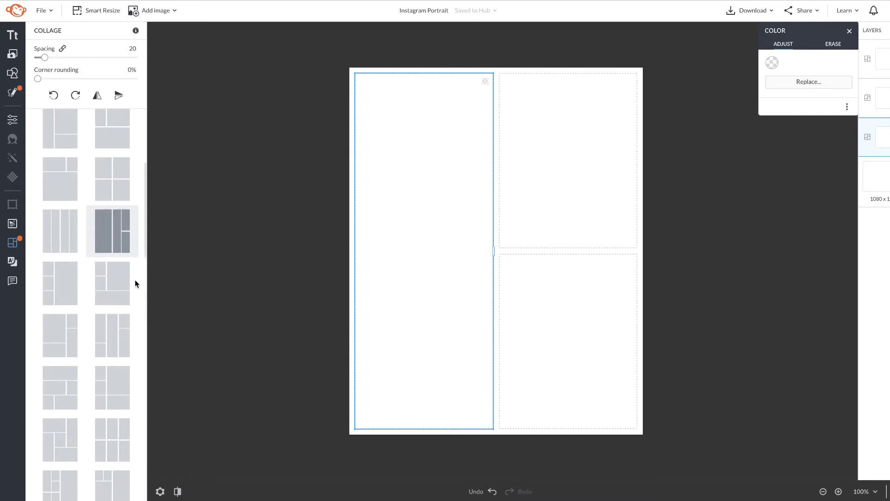
left_click(123, 317)
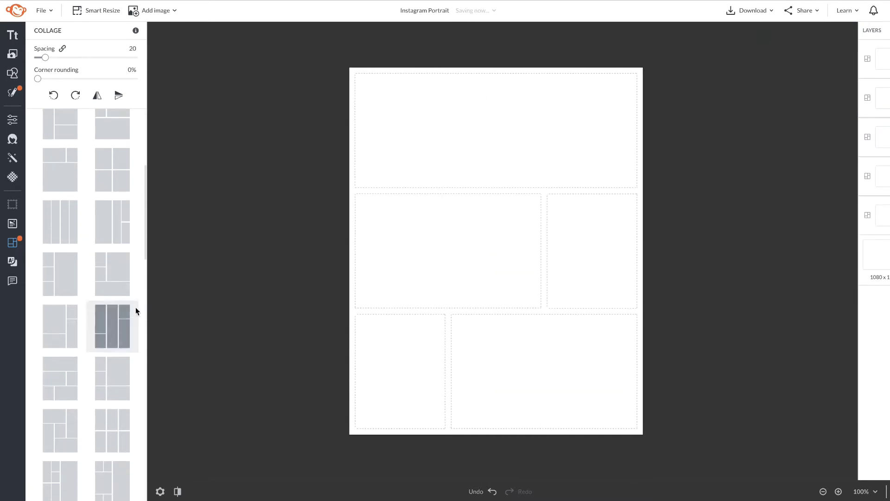
scroll(199, 269, "up", 1)
scroll(200, 269, "down", 2)
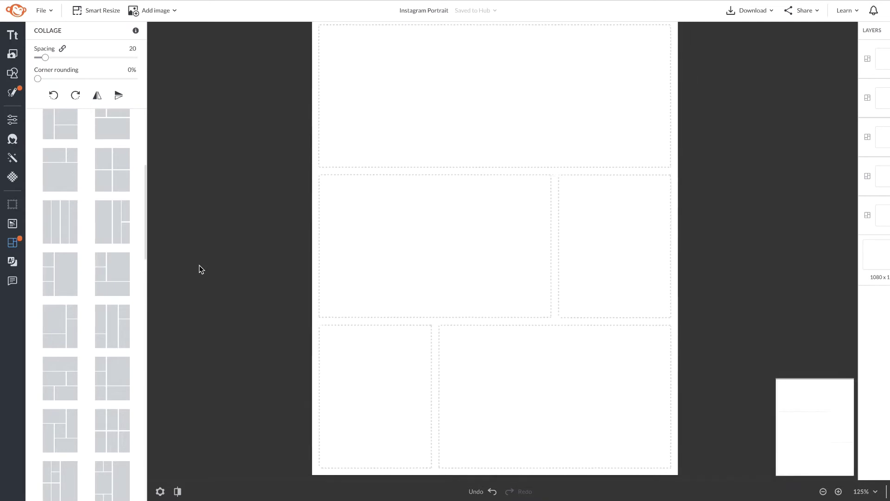
scroll(200, 270, "down", 2)
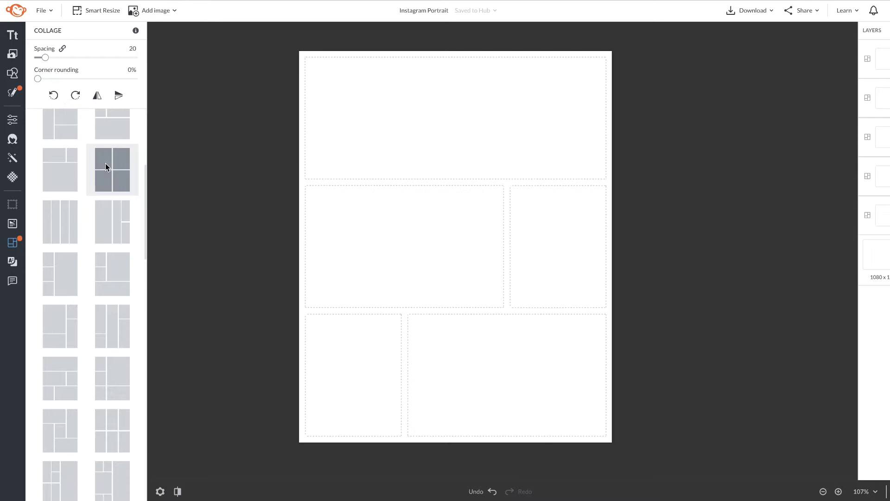
Upload all six photos from the summer folder on the computer into the photo library.
left_click(12, 54)
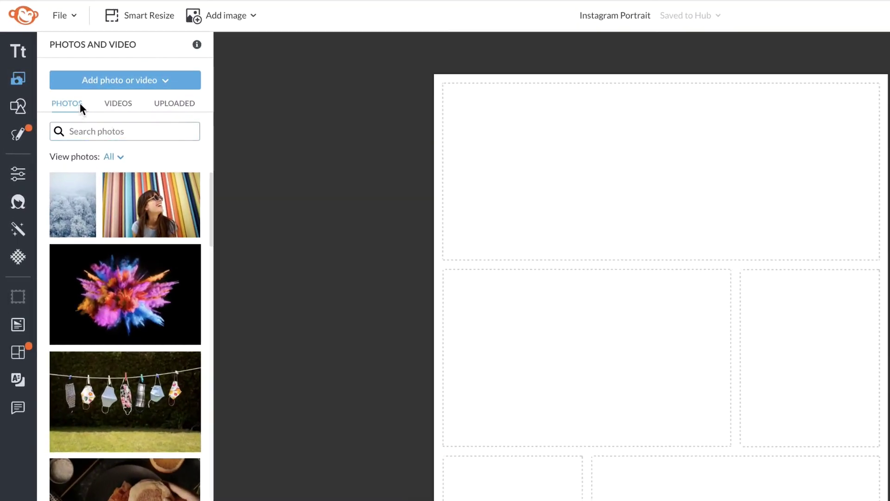
left_click(134, 82)
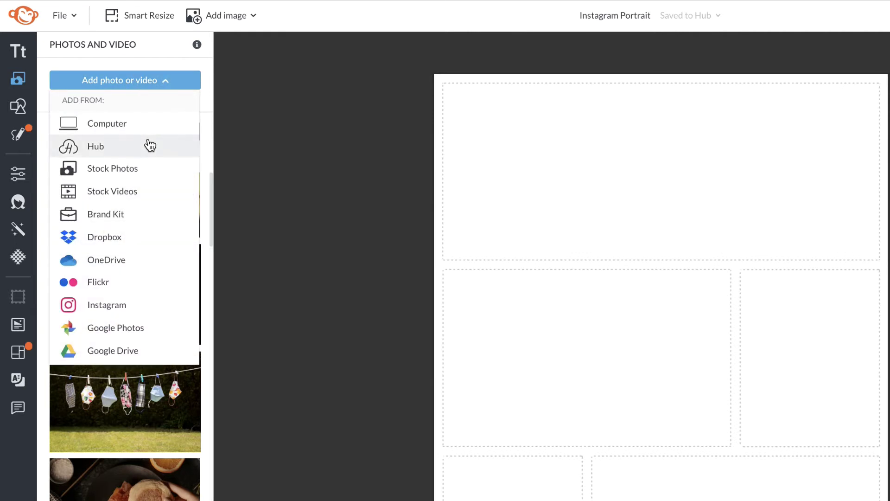
left_click(172, 130)
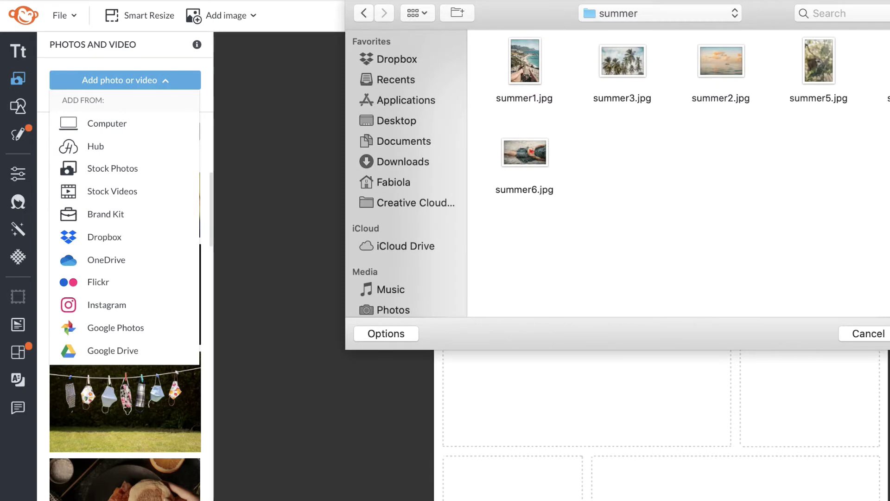
left_click(524, 167)
key("super+a")
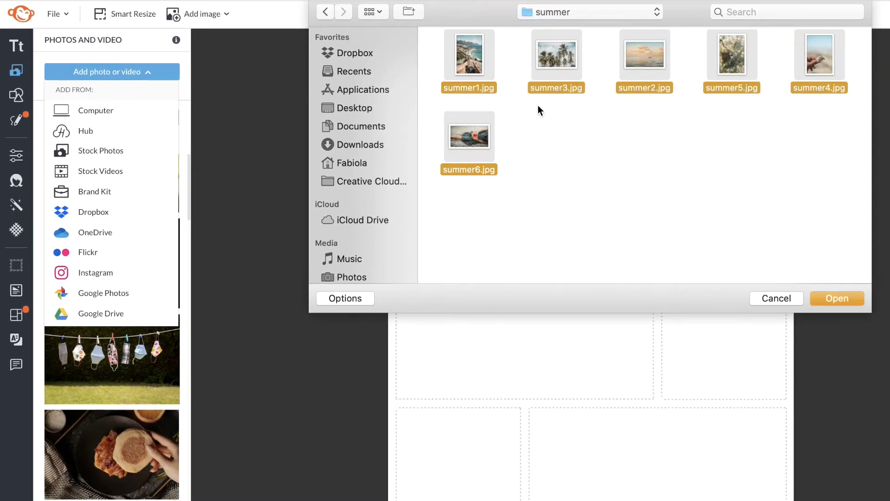
left_click(834, 299)
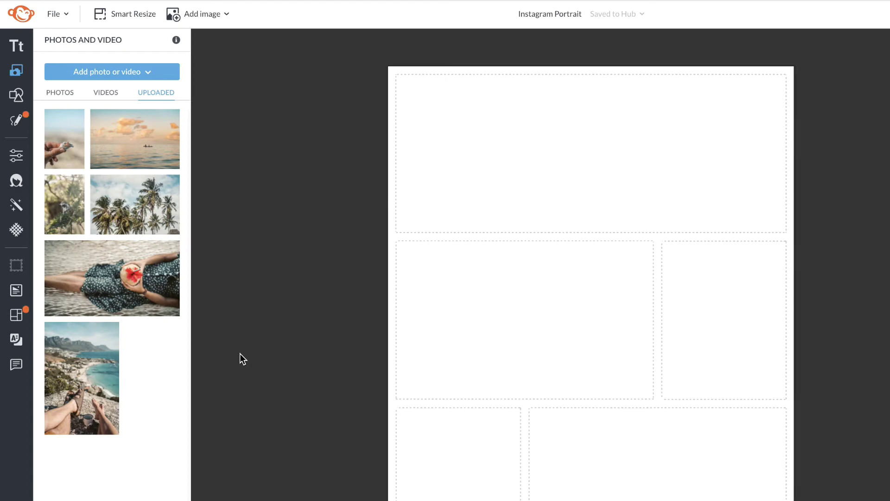
Autofill all five cells with the summer photos, after undoing a manual sunset placement.
left_click_drag(135, 139, 382, 123)
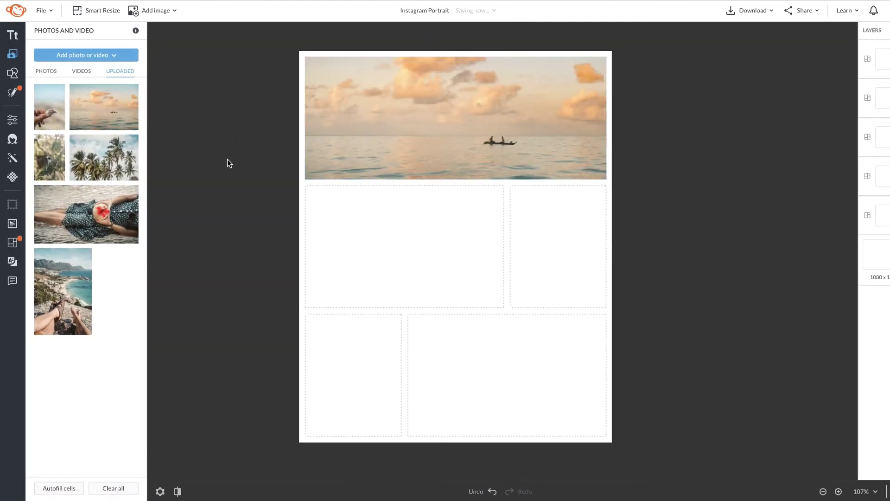
key("ctrl+z")
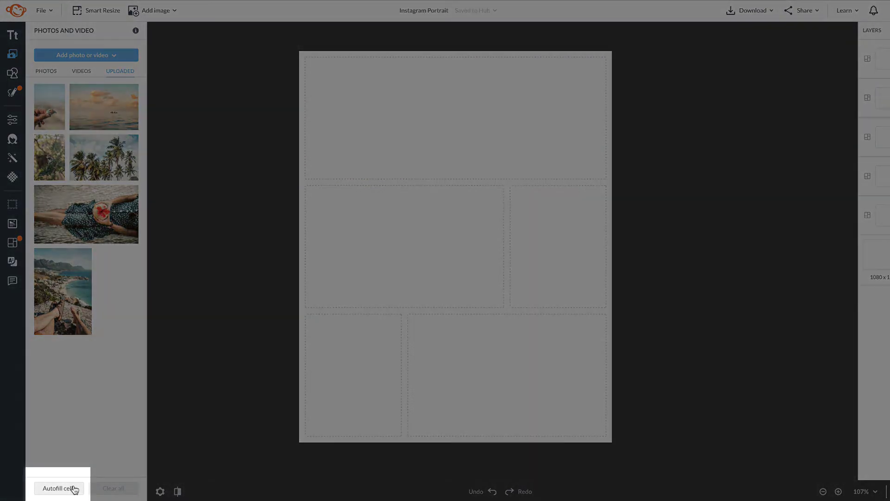
left_click(74, 488)
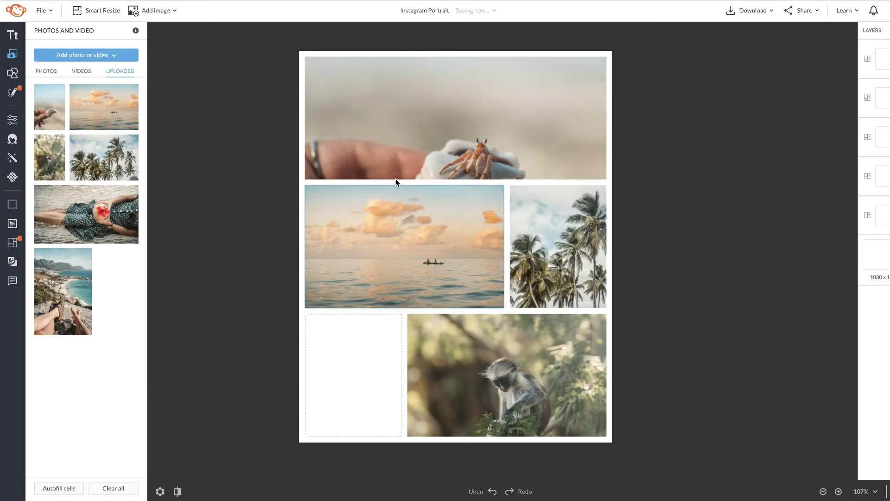
Shift the crab photo up in the top cell and reframe the bottom-left hammock photo.
left_click_drag(513, 133, 513, 77)
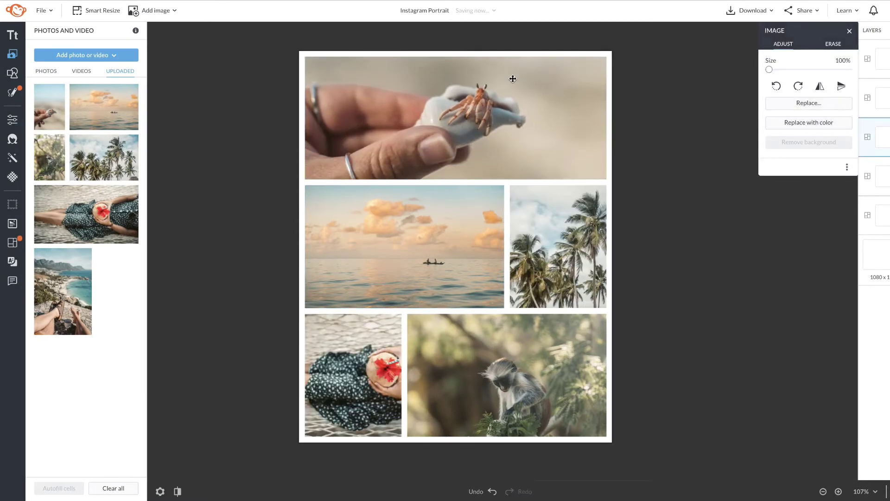
left_click_drag(362, 376, 273, 388)
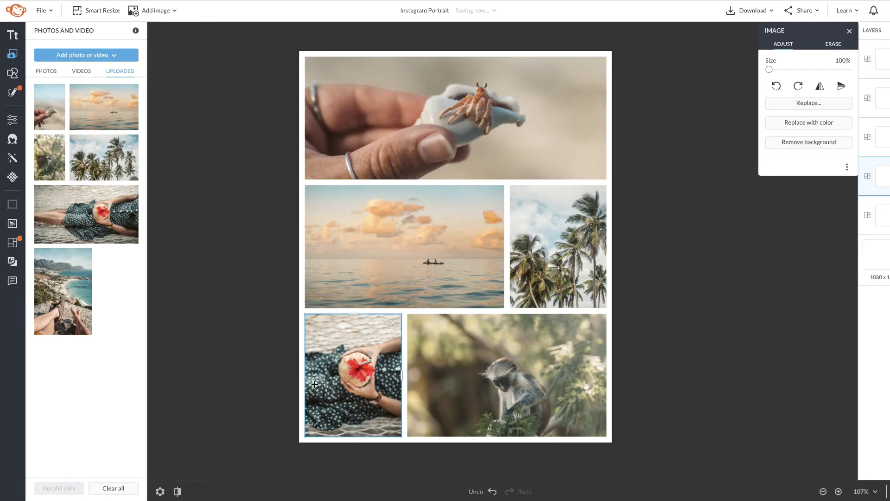
left_click(273, 387)
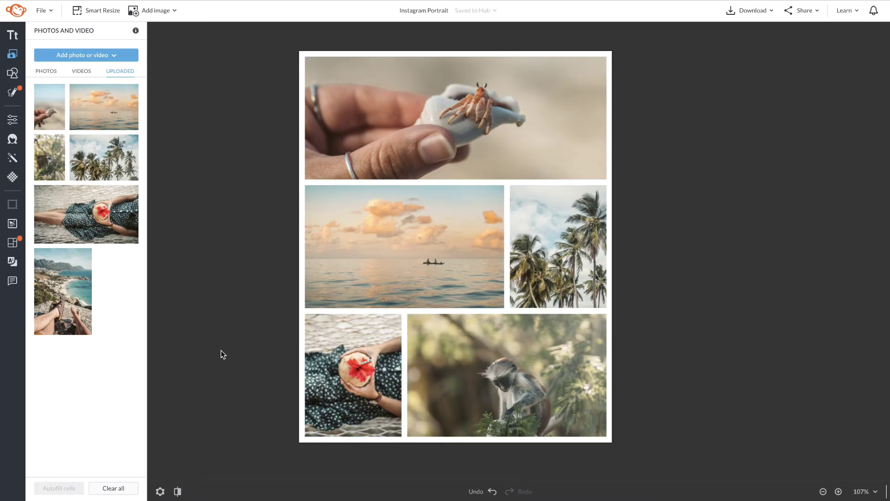
Upload summer-vid.mp4 and drag it onto the sunset cell, replacing that photo.
left_click(110, 56)
left_click(73, 85)
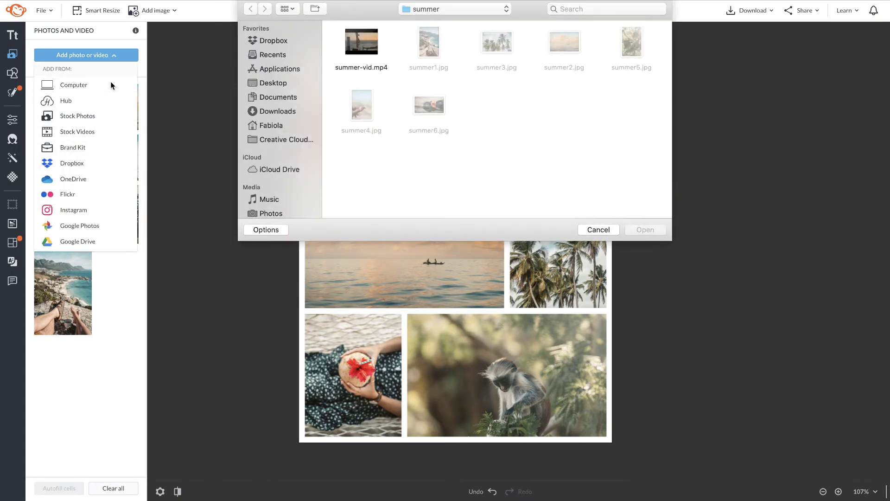
left_click(370, 55)
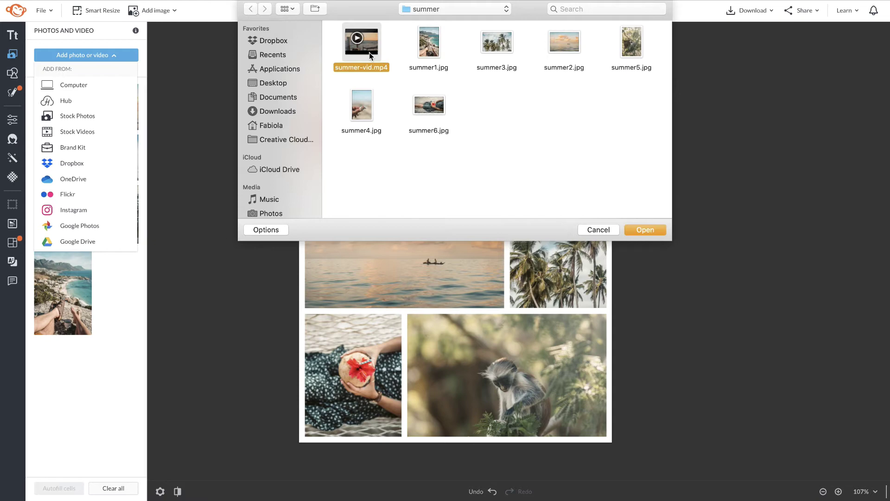
double_click(369, 53)
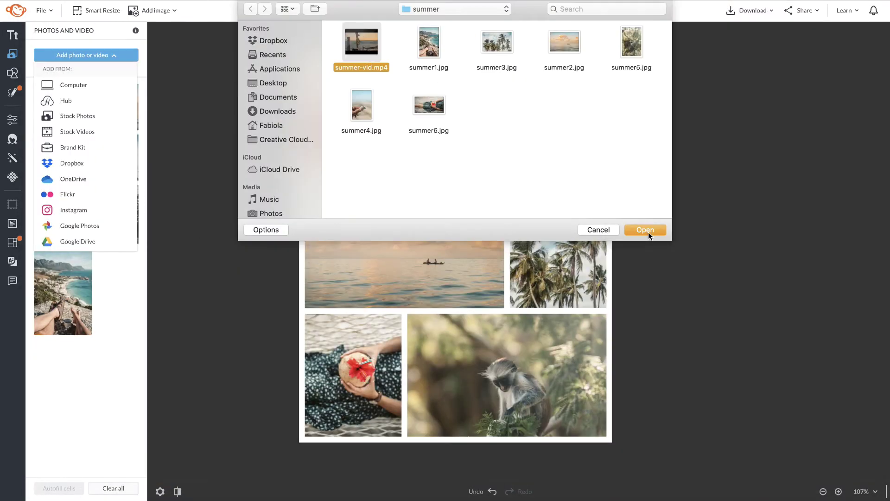
left_click(646, 230)
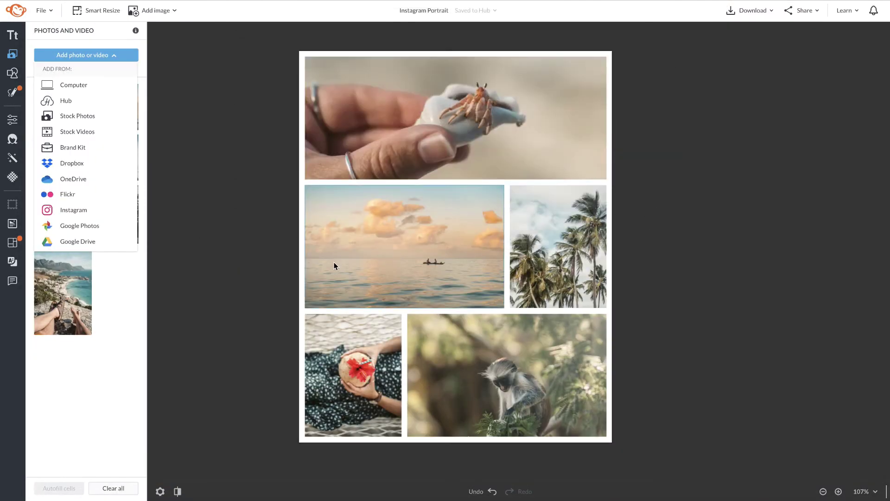
left_click(258, 239)
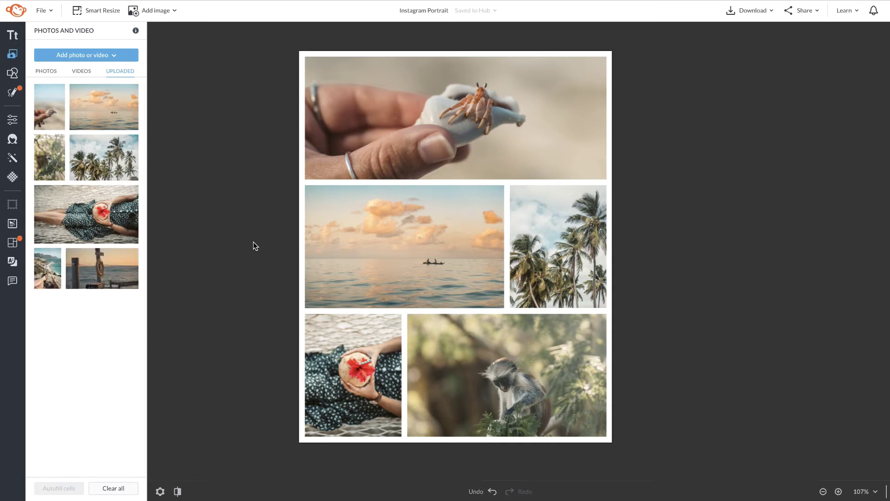
left_click_drag(102, 269, 388, 240)
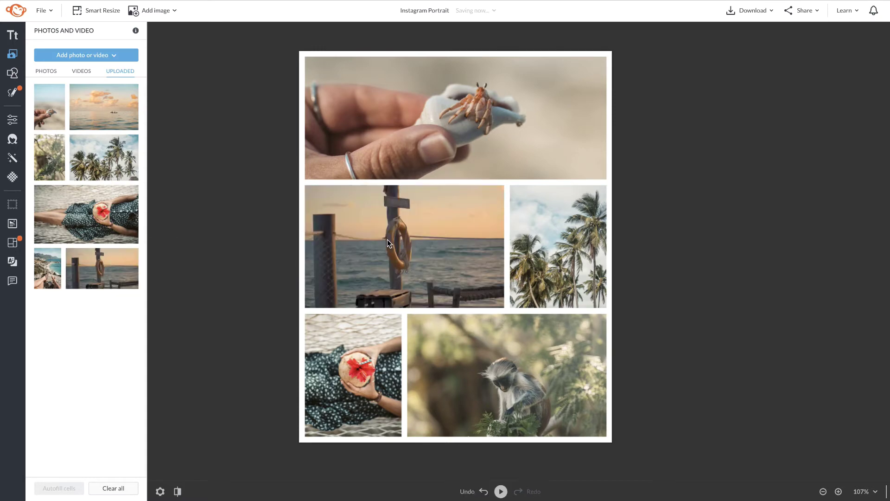
left_click(501, 491)
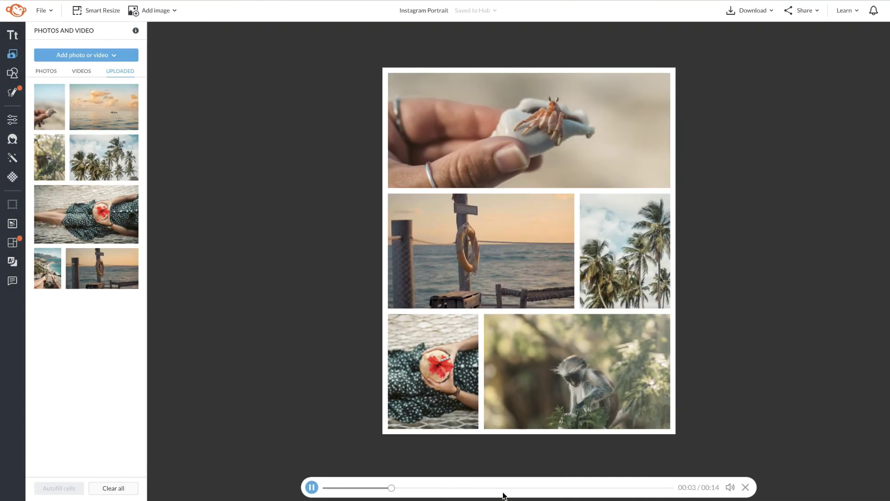
key("Escape")
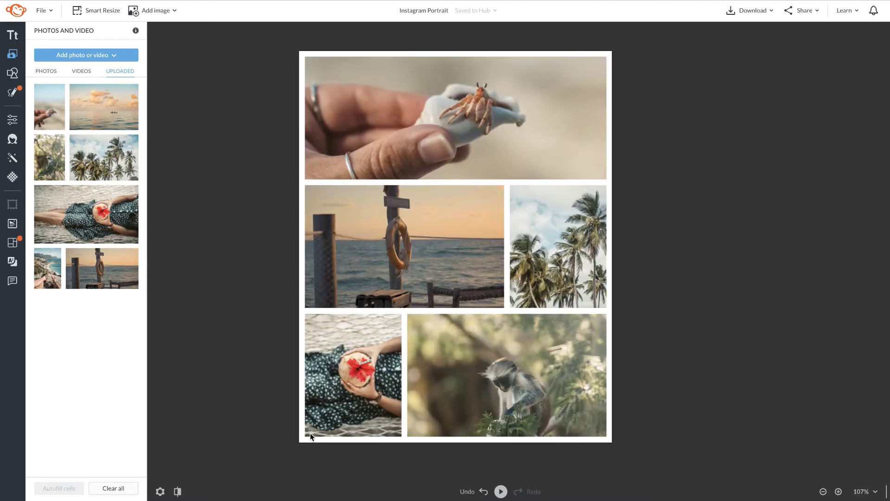
left_click(497, 135)
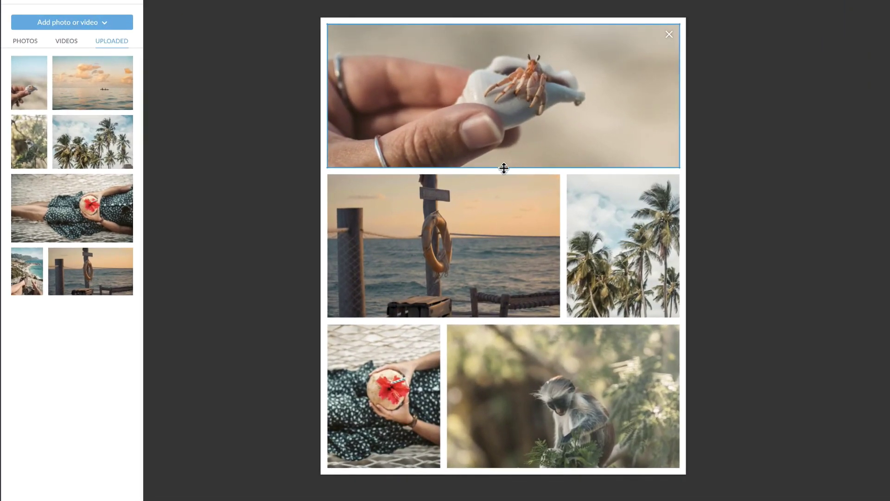
Make the top row taller and widen the palm trees cell by moving the dividers.
left_click_drag(505, 168, 505, 188)
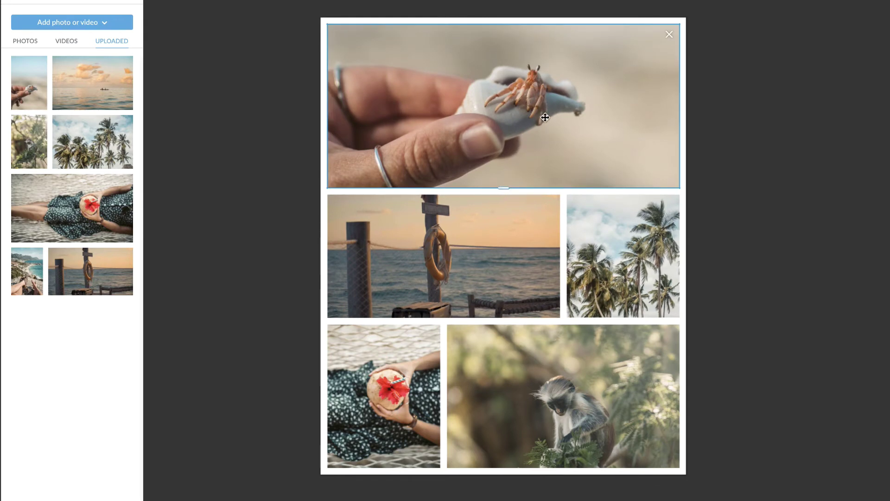
left_click(605, 250)
left_click_drag(564, 256, 544, 258)
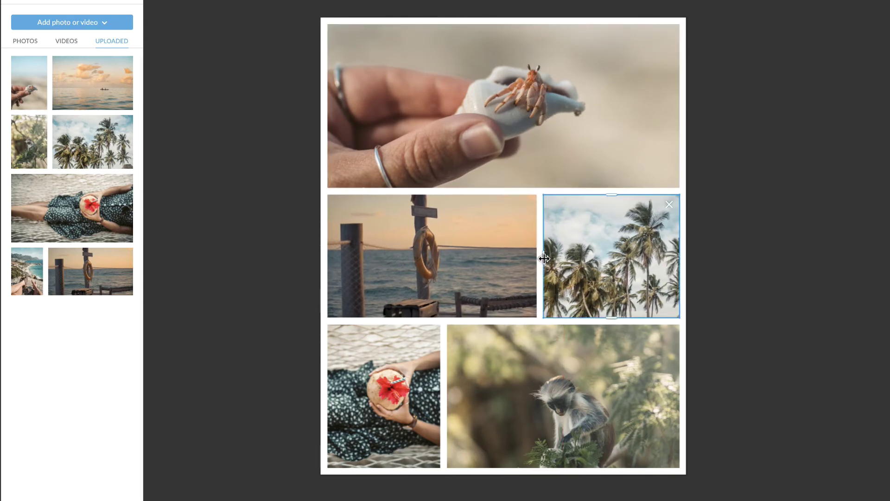
Swap the crab photo in the top cell with the palm trees photo.
left_click(697, 171)
left_click(606, 124)
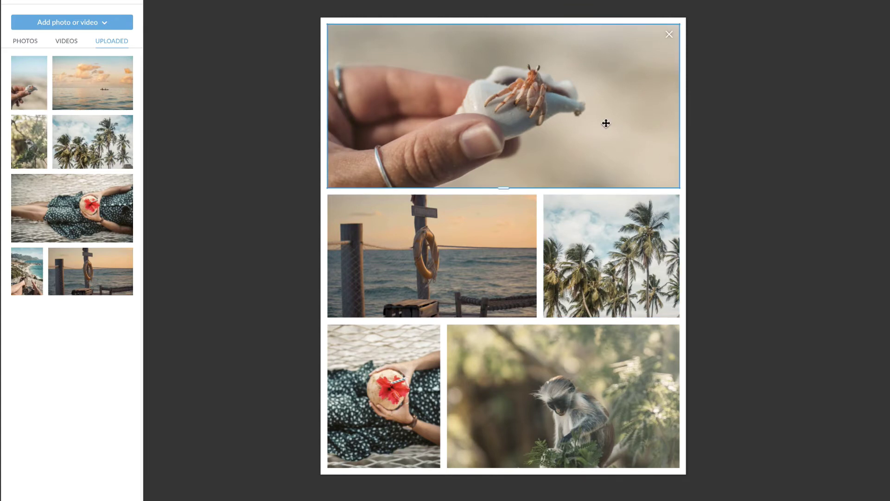
left_click_drag(558, 130, 615, 251)
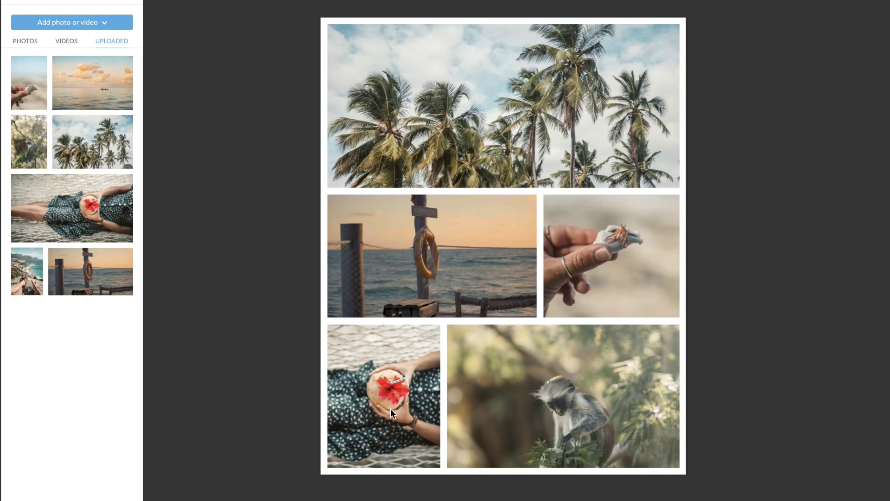
Swap the coconut photo into the top cell and pan the monkey photo upward.
left_click_drag(390, 409, 513, 99)
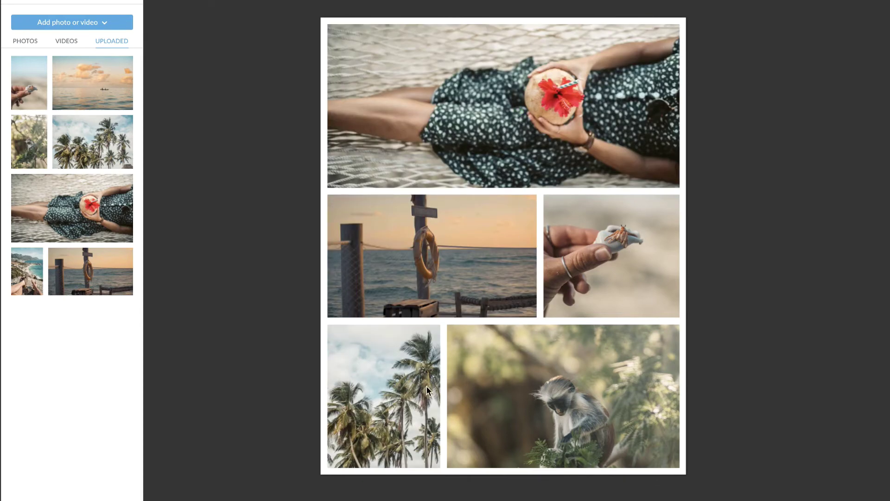
left_click_drag(503, 400, 502, 358)
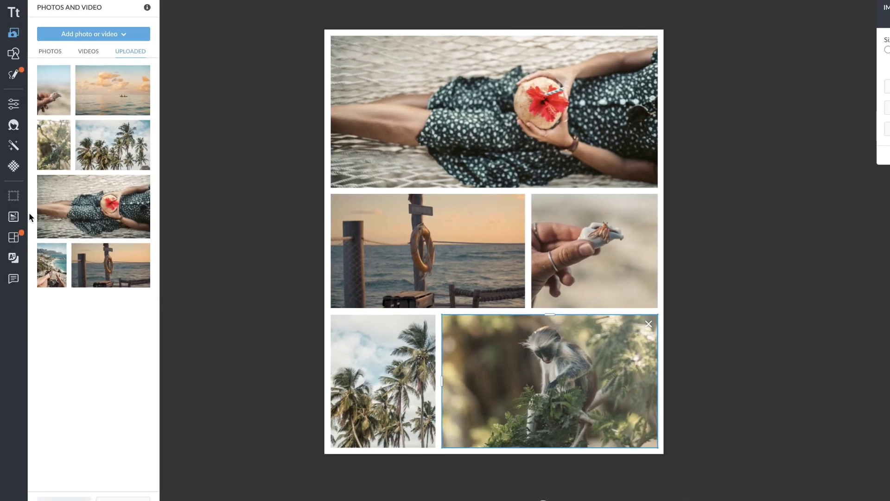
Adjust the collage's combined spacing slider, aiming for a value of 7.
left_click(16, 236)
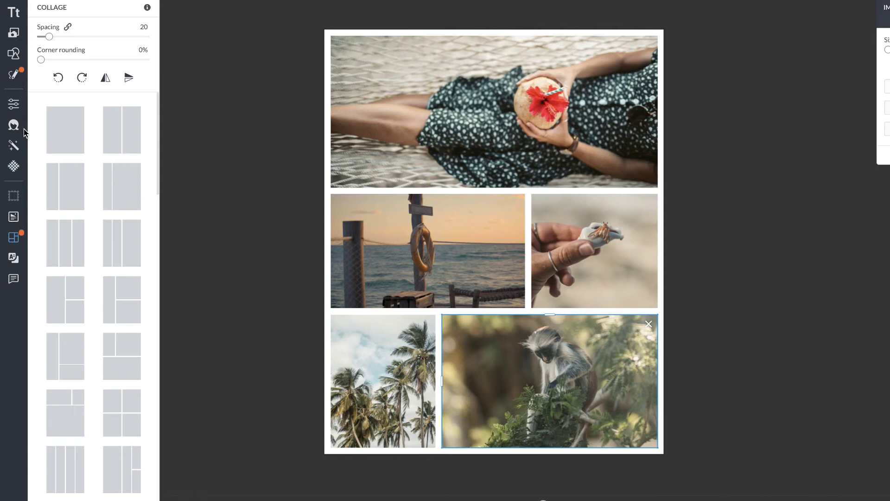
mouse_move(48, 36)
left_click_drag(50, 40, 42, 40)
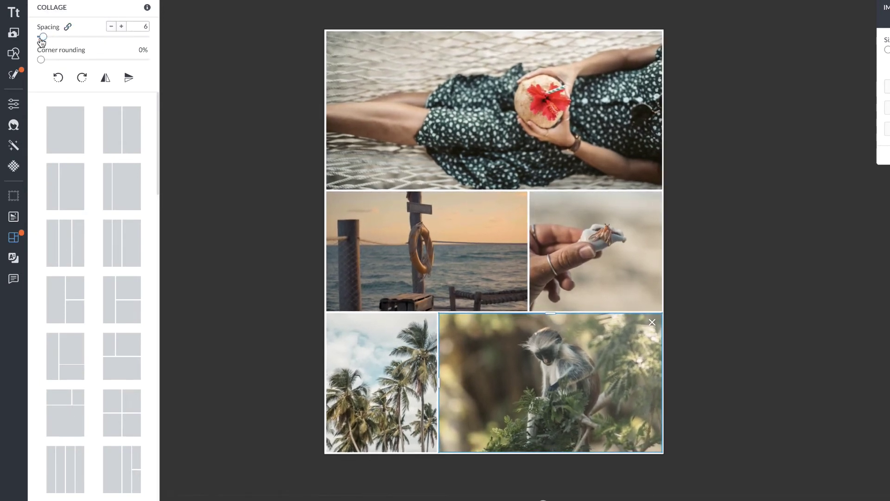
left_click_drag(41, 41, 43, 40)
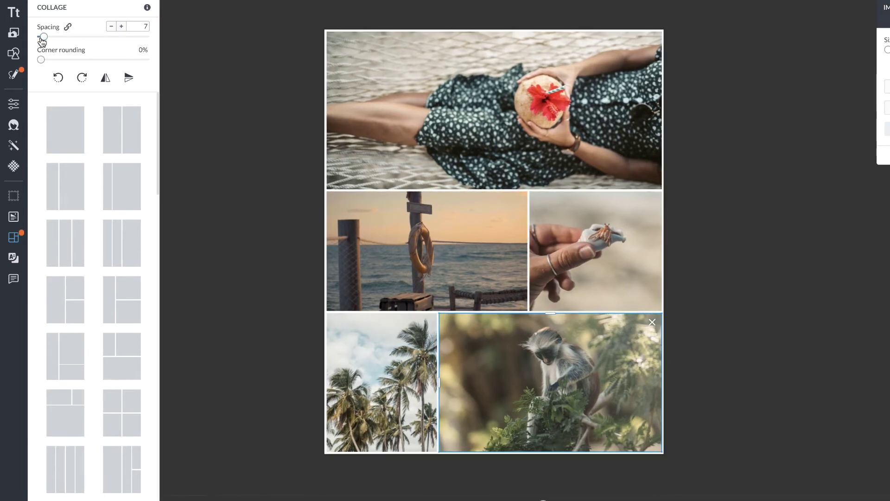
mouse_move(41, 60)
left_mouse_down()
mouse_move(71, 62)
mouse_move(40, 61)
left_mouse_up()
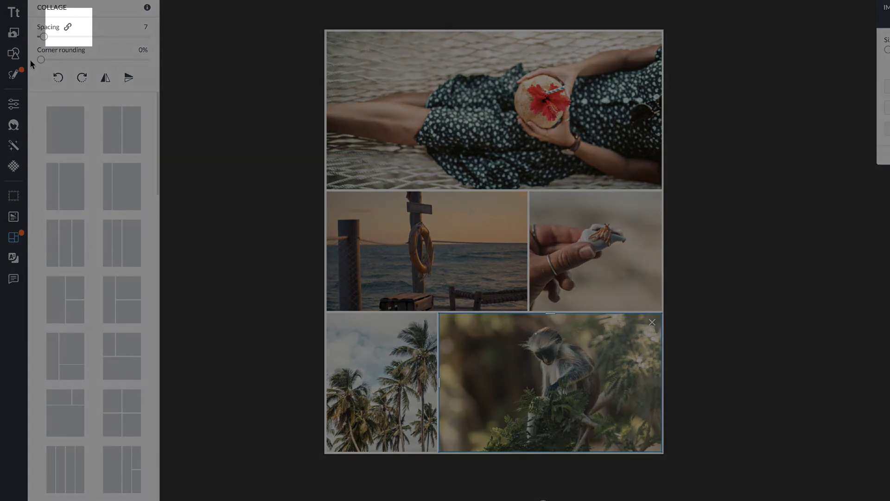
Set border and cell spacing separately: no outer border, cell gaps at 2.
left_click(67, 27)
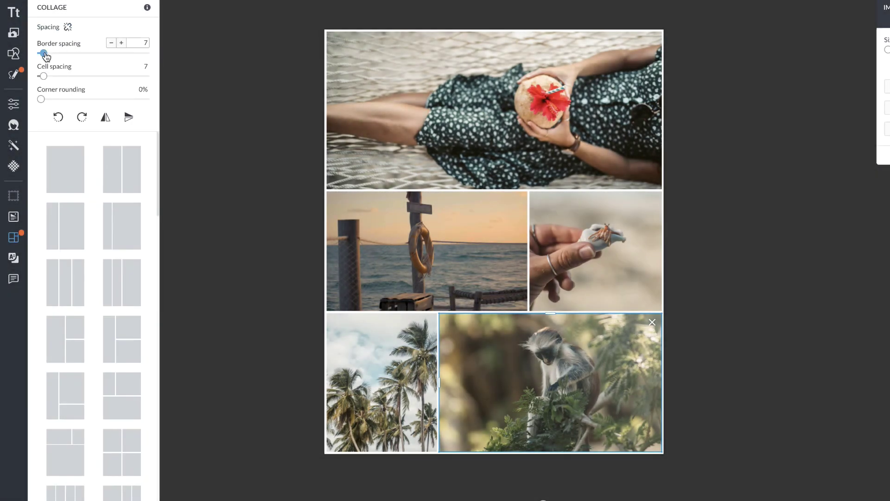
left_click_drag(42, 54, 62, 55)
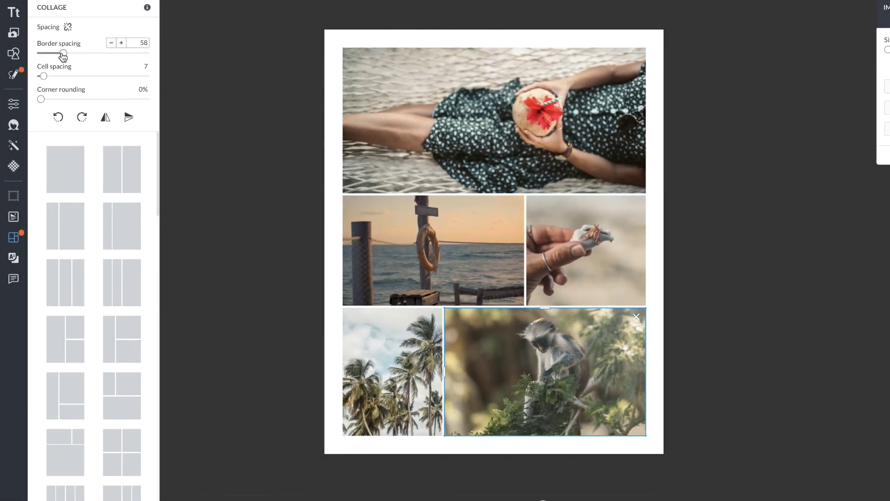
mouse_move(41, 99)
left_mouse_down()
mouse_move(50, 101)
mouse_move(39, 101)
left_mouse_up()
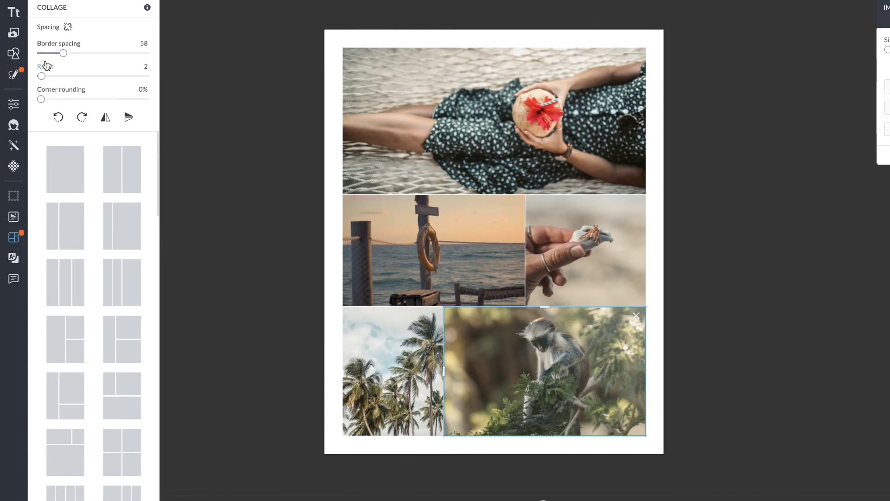
left_click_drag(63, 55, 39, 54)
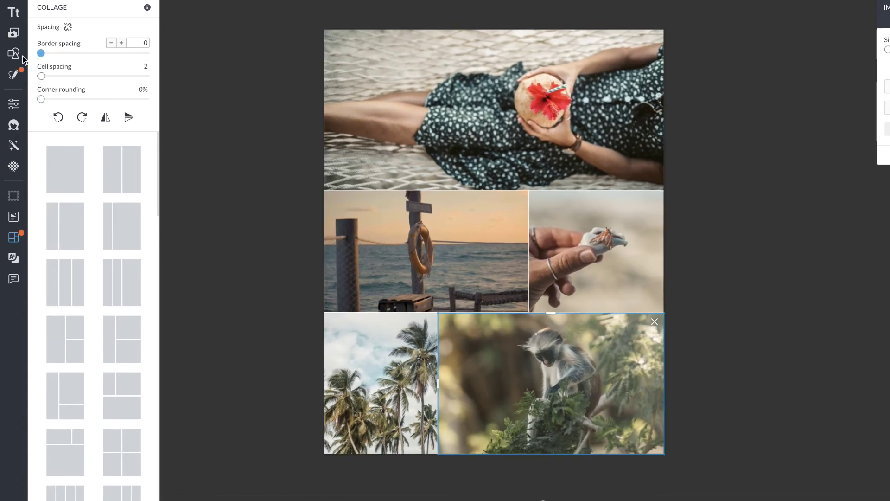
left_click(41, 77)
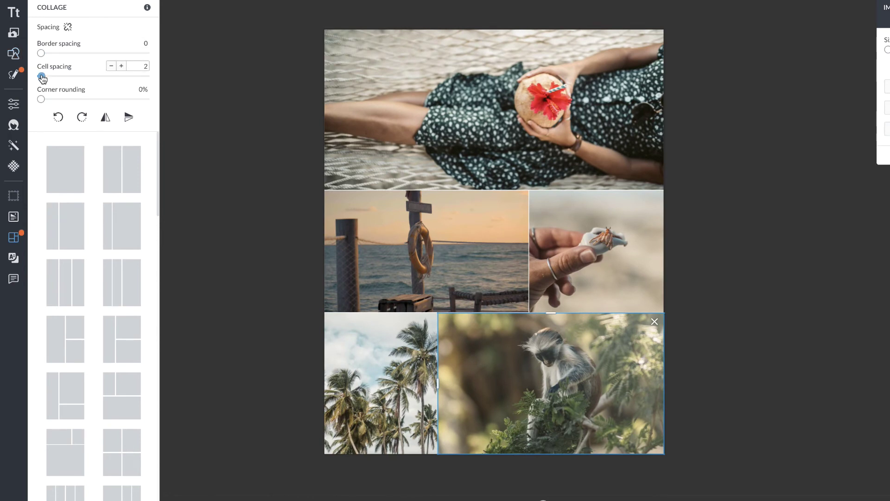
left_click_drag(41, 77, 44, 77)
scroll(77, 368, "down", 2)
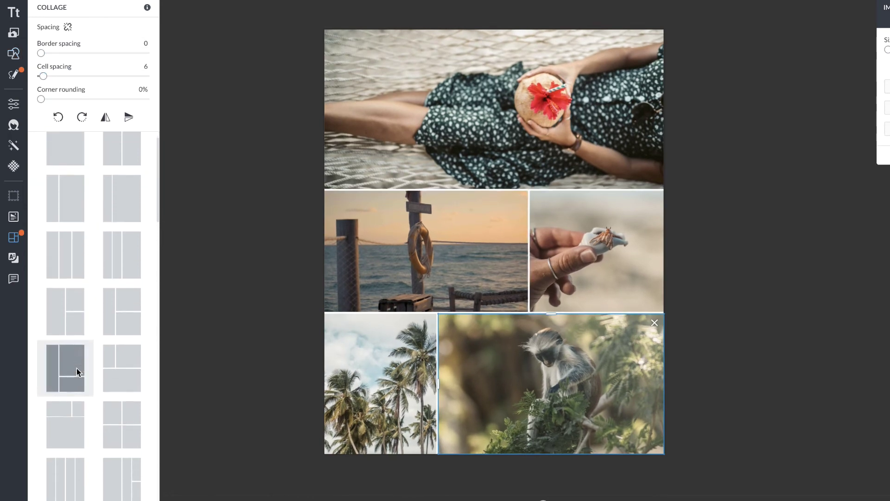
scroll(77, 368, "down", 2)
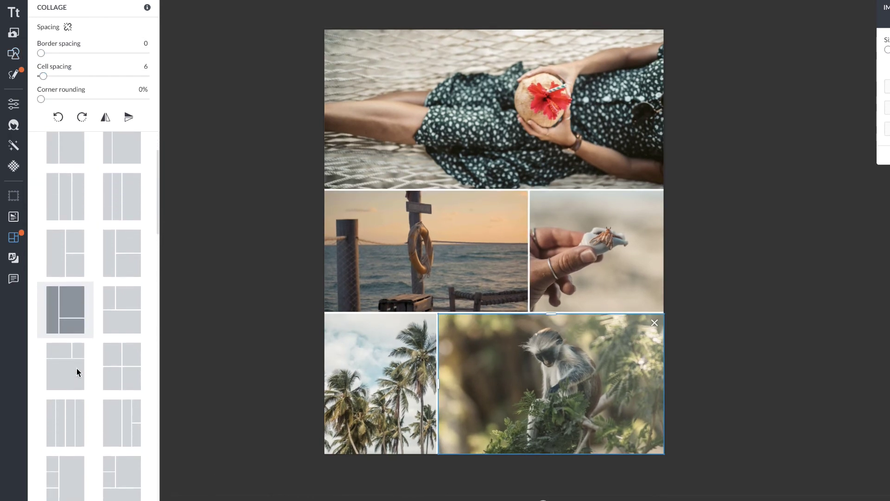
left_click(108, 467)
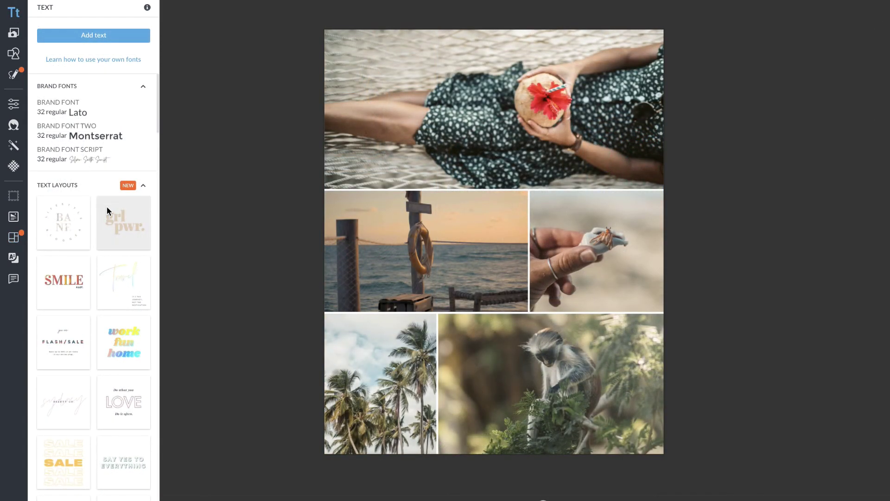
scroll(70, 320, "down", 3)
Add a script text layout over the pier photo and change its words to 'summer 2019'.
left_click(70, 320)
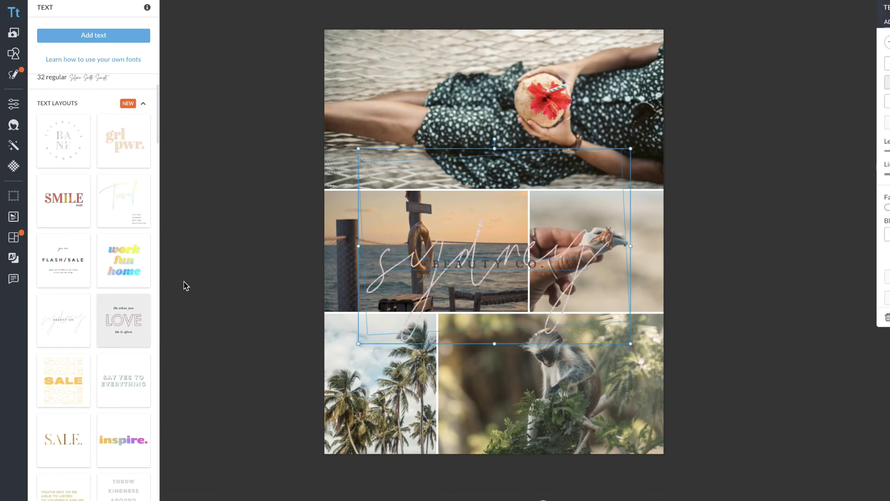
mouse_move(446, 272)
left_mouse_down()
mouse_move(517, 148)
mouse_move(410, 282)
left_mouse_up()
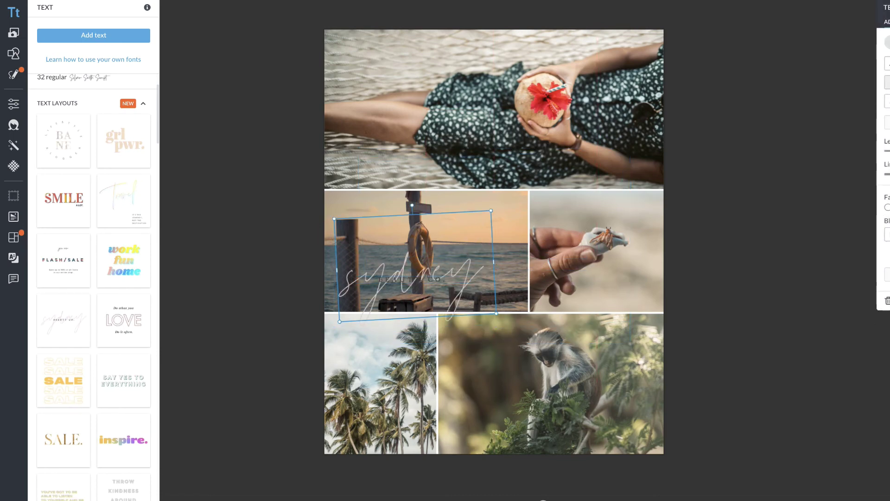
scroll(410, 282, "up", 3)
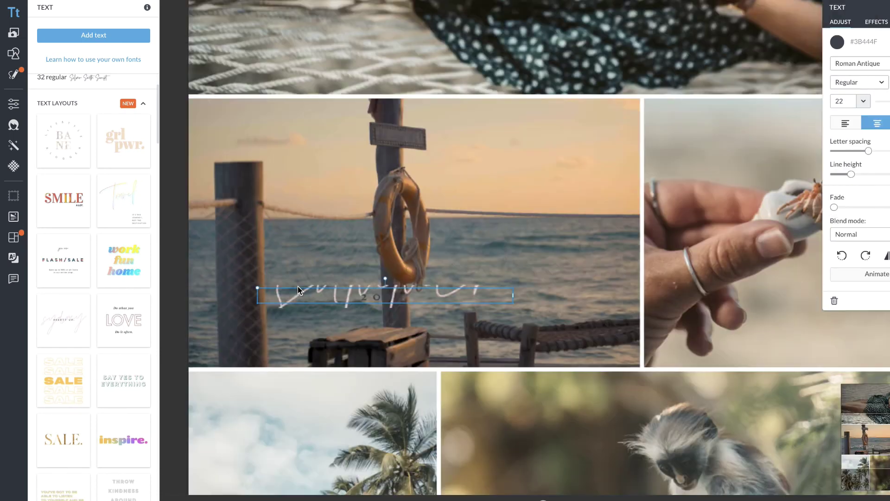
left_click(603, 321)
left_click(286, 424)
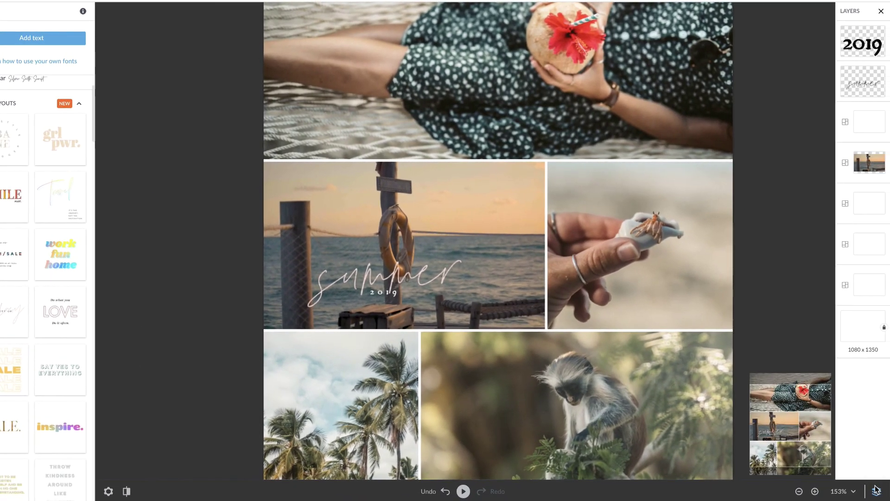
Preview a teal background colour, then pick a light grey from recently used swatches.
left_click(863, 327)
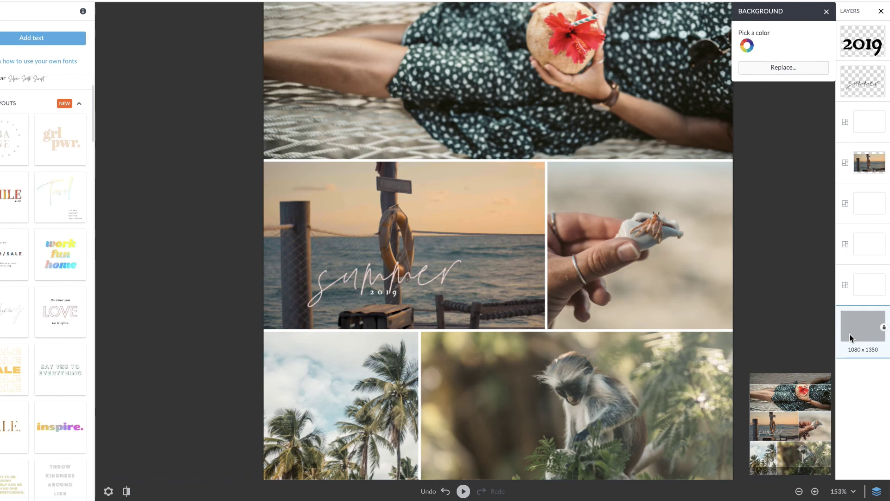
left_click(746, 45)
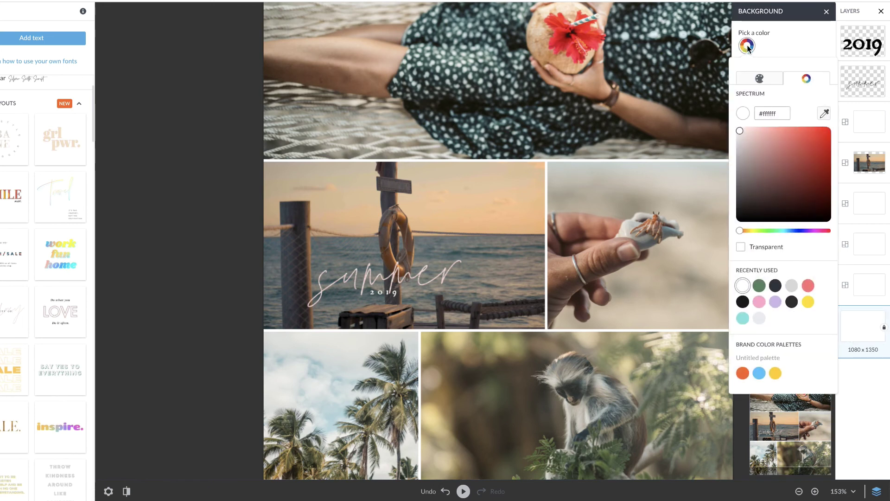
left_click(744, 319)
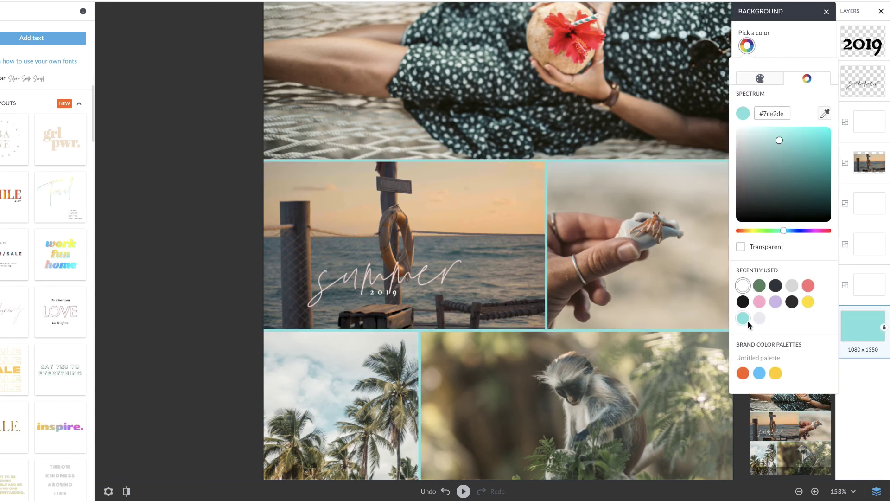
left_click(759, 318)
left_click(694, 288)
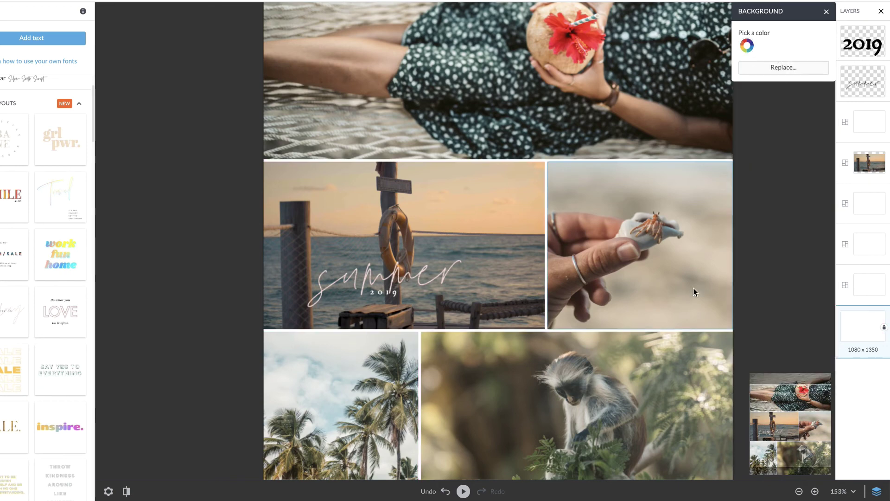
scroll(694, 288, "down", 3)
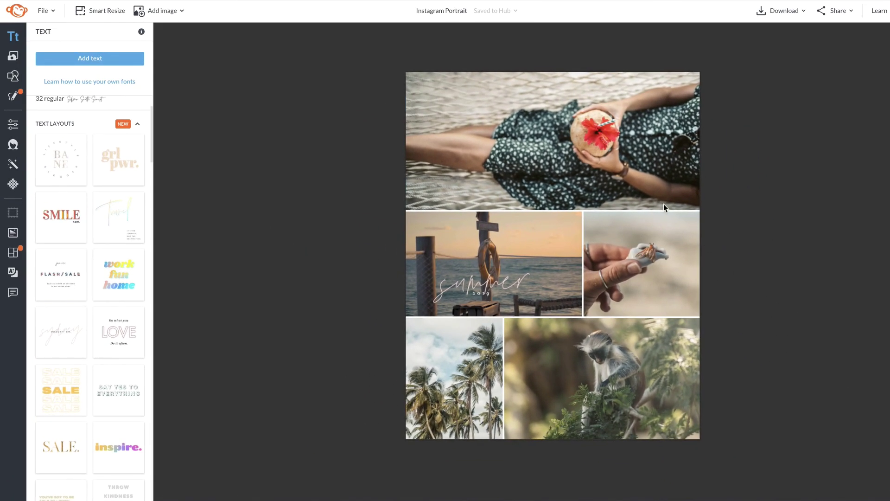
Give the hammock photo the Santorini effect at 69% fade.
left_click(626, 158)
left_click(14, 164)
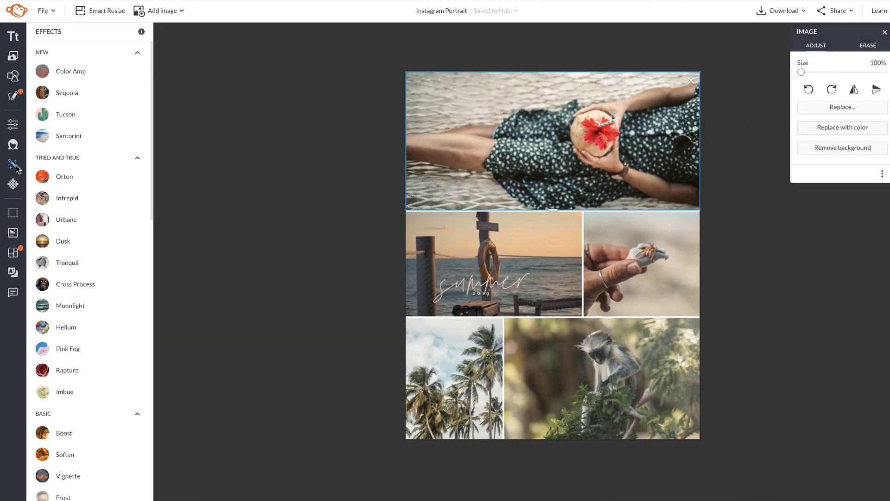
left_click(68, 137)
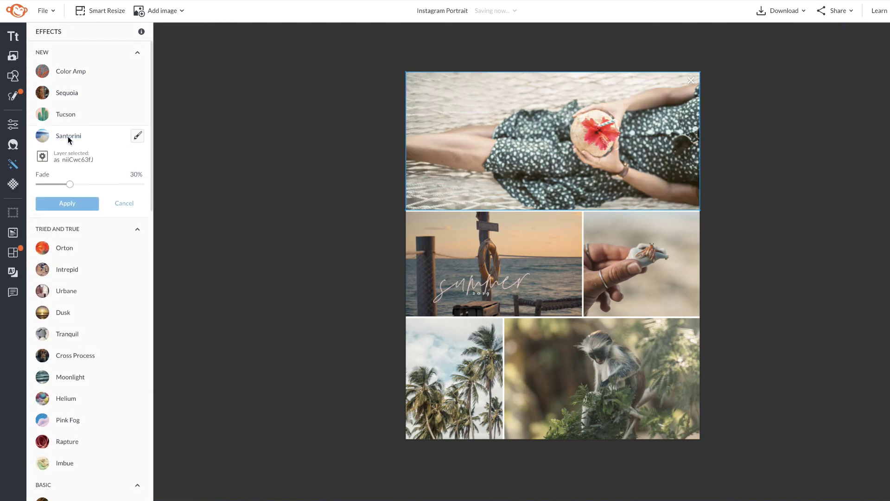
left_click_drag(69, 184, 108, 184)
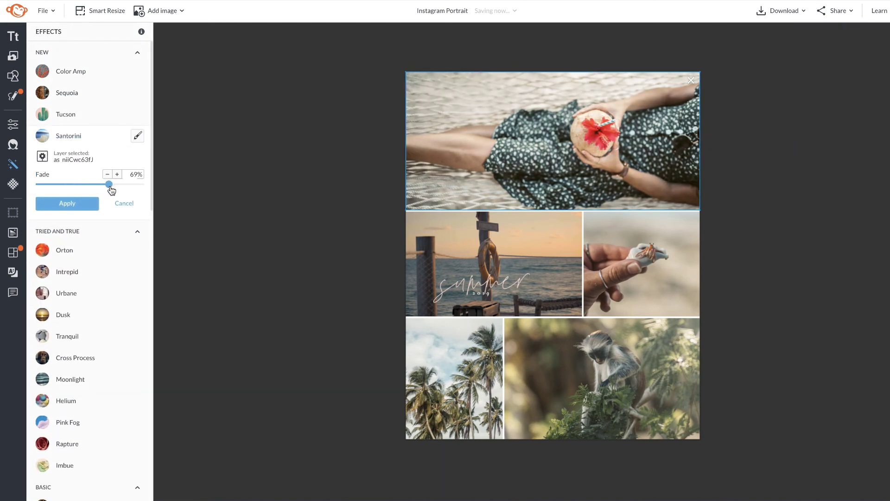
left_click(66, 203)
Apply the Tucson effect to the palm-tree photo at about 44% fade.
left_click(466, 392)
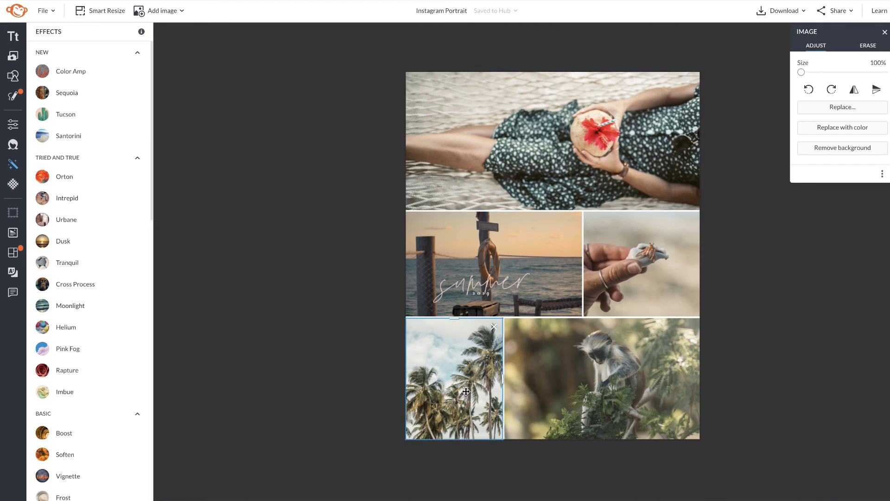
left_click(100, 120)
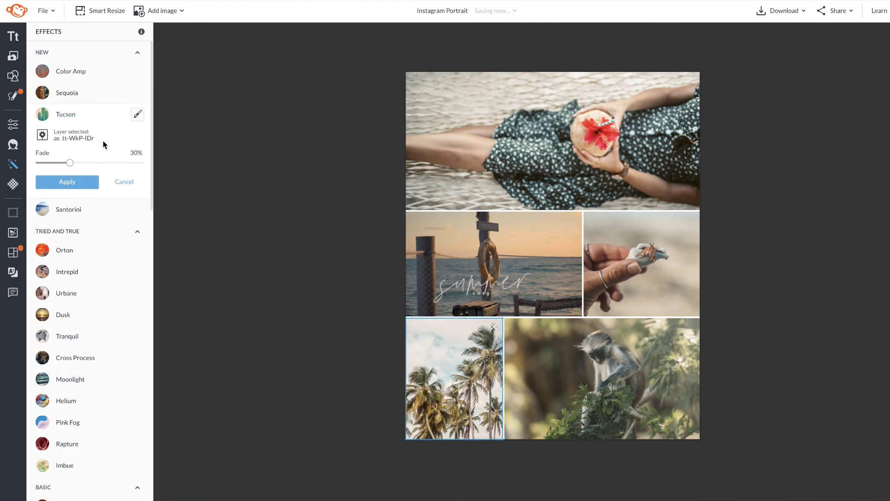
left_click_drag(71, 165, 82, 165)
left_click(67, 181)
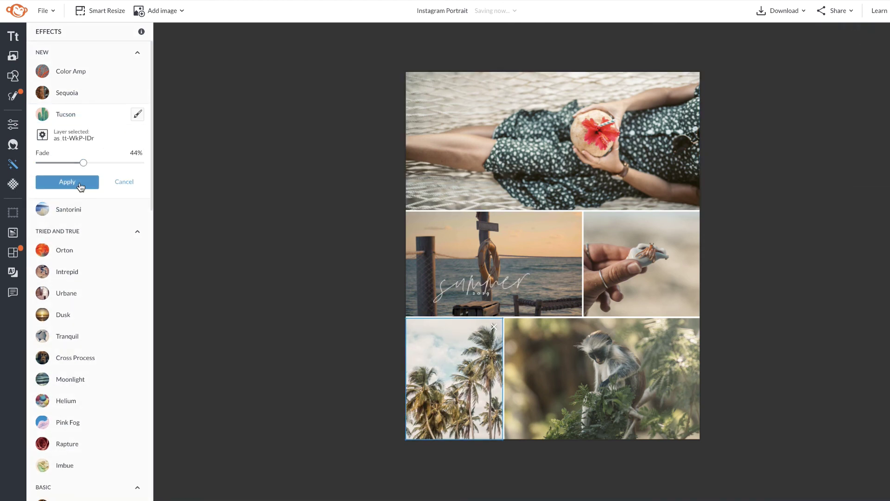
Apply the Tucson effect at about 62% fade to the monkey photo, then deselect it.
left_click(533, 352)
left_click(112, 115)
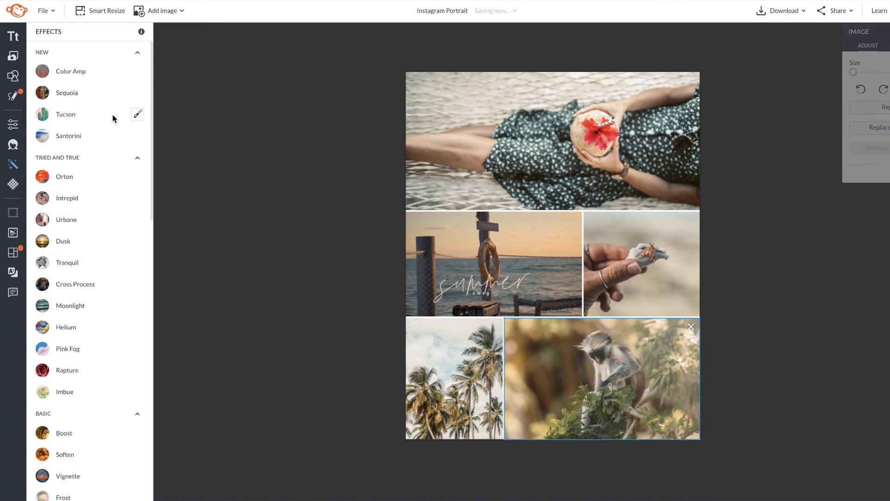
left_click_drag(76, 165, 98, 164)
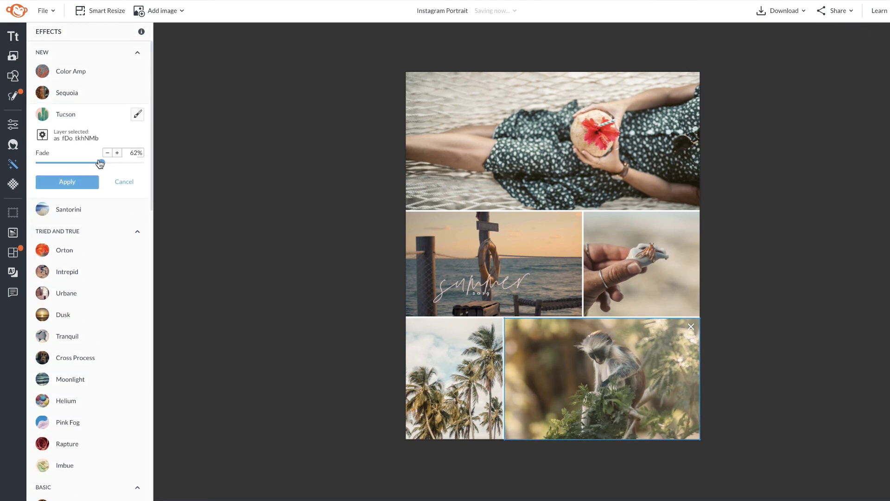
left_click(67, 181)
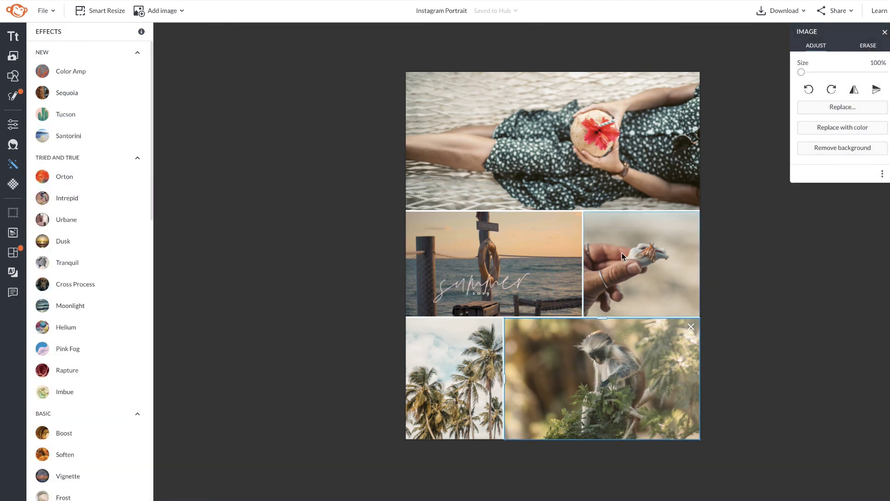
left_click(729, 270)
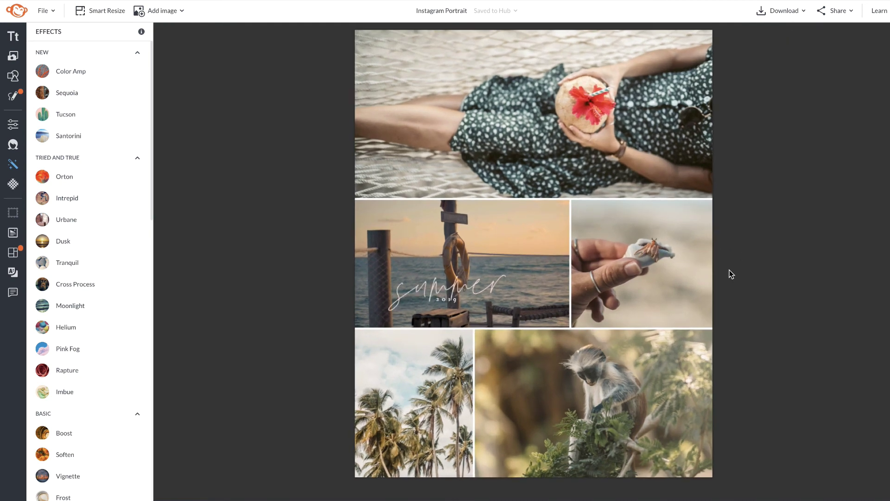